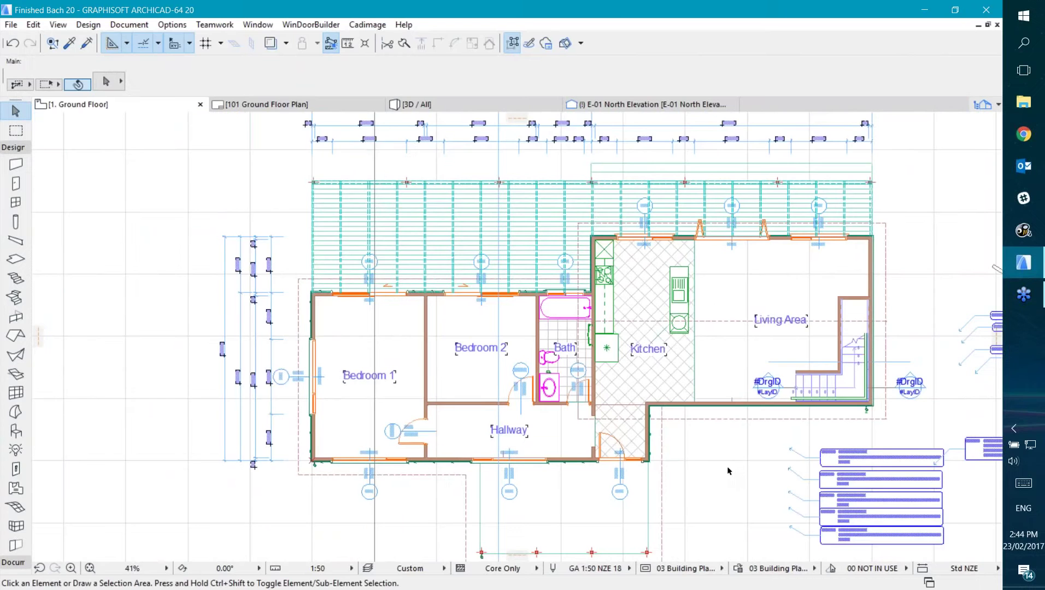
Open the Doors+Windows Schedule Manager from the Cadimage menu
left_click(368, 25)
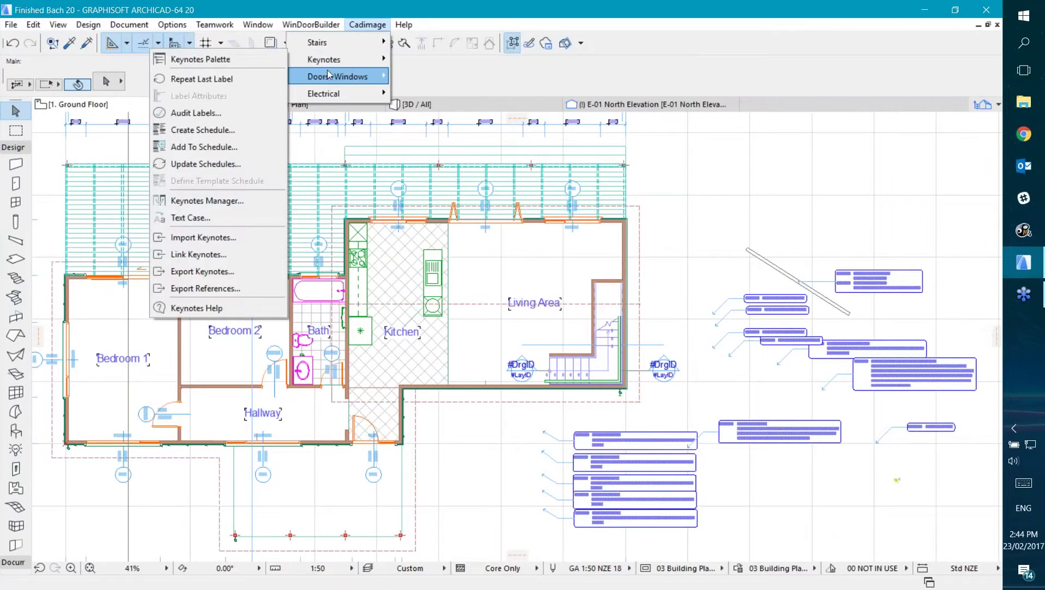
mouse_move(325, 78)
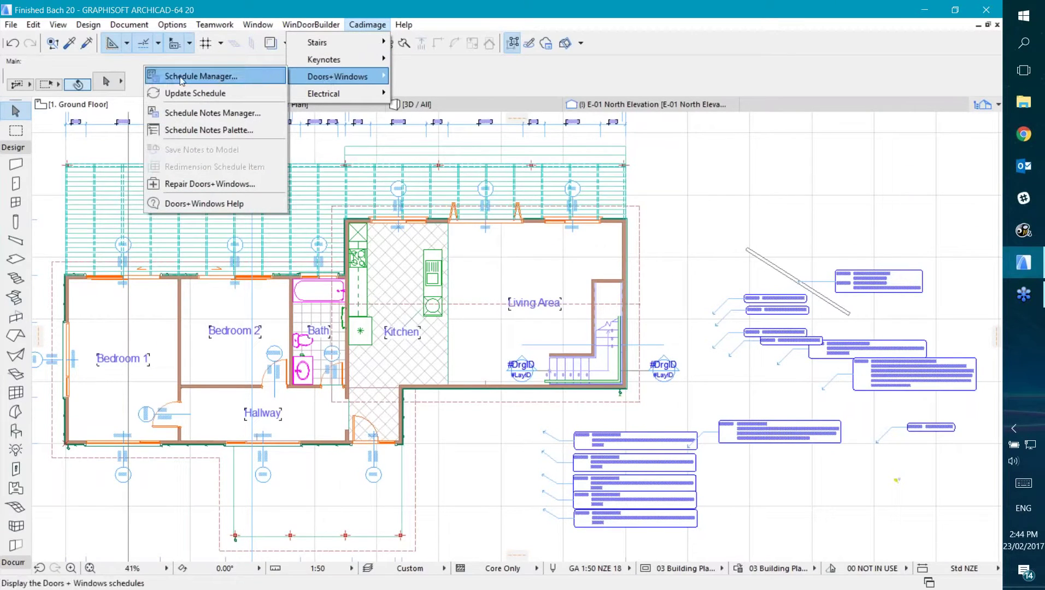
left_click(237, 81)
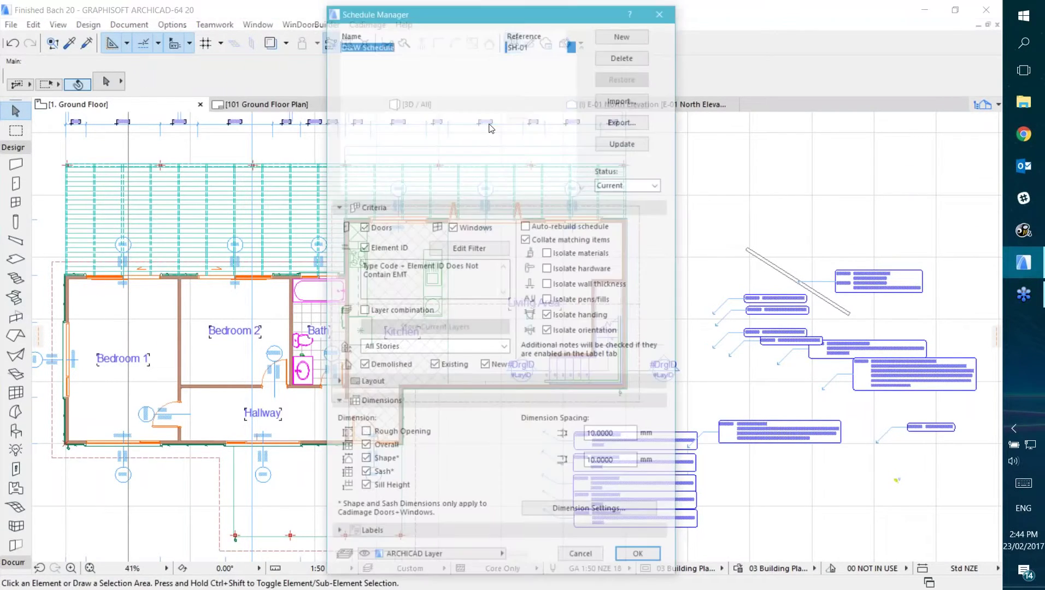
Add a second schedule named 'New Schedule' and select it for editing
left_click(624, 35)
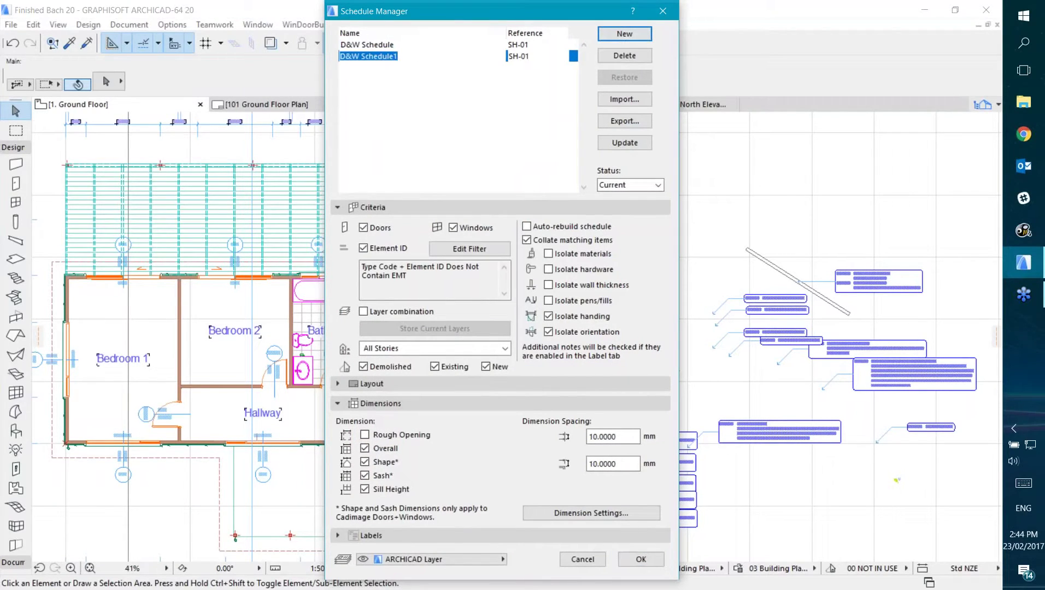
type("New ")
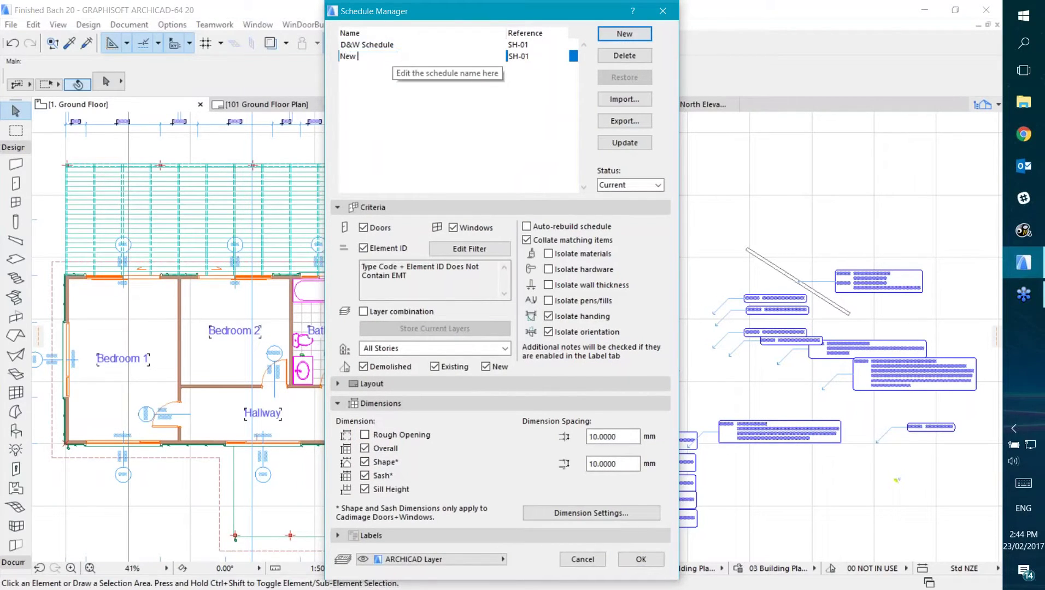
type("Schedule")
left_click(461, 128)
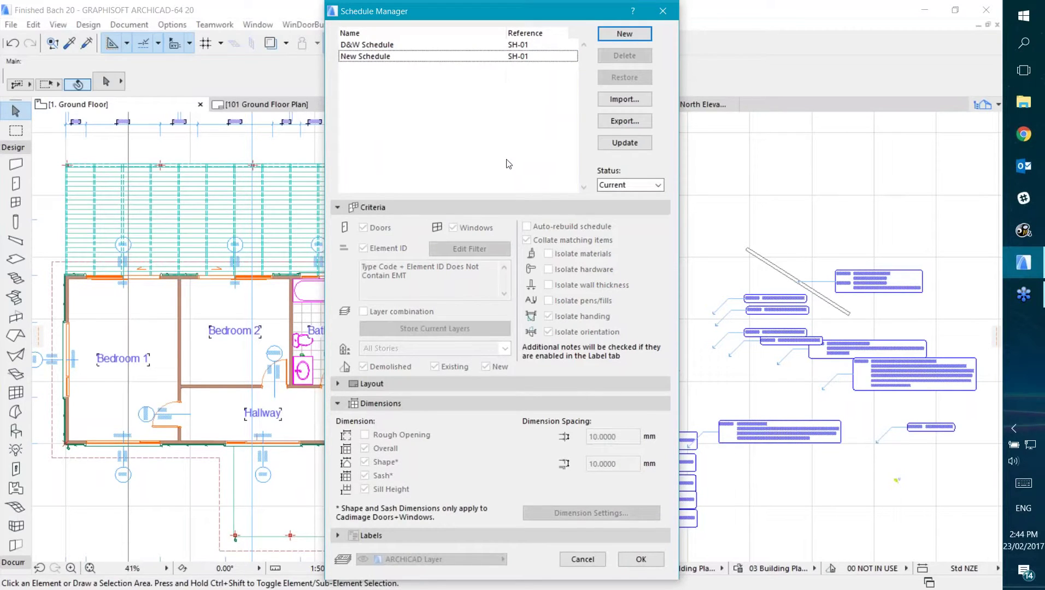
left_click(372, 57)
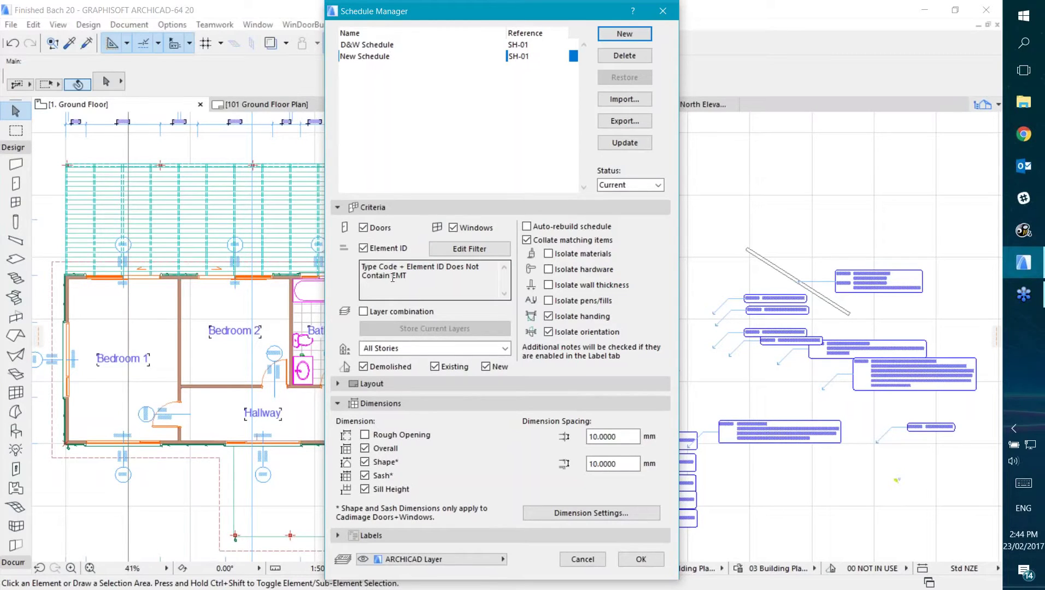
Delete the EMT exclusion rule from New Schedule's Element ID filter
left_click(469, 249)
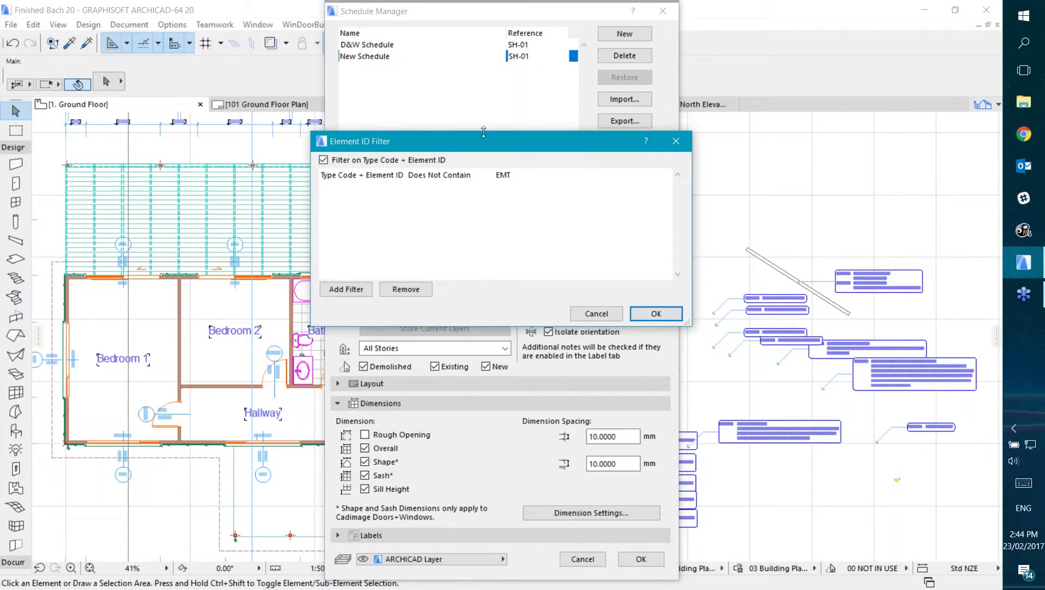
left_click(422, 177)
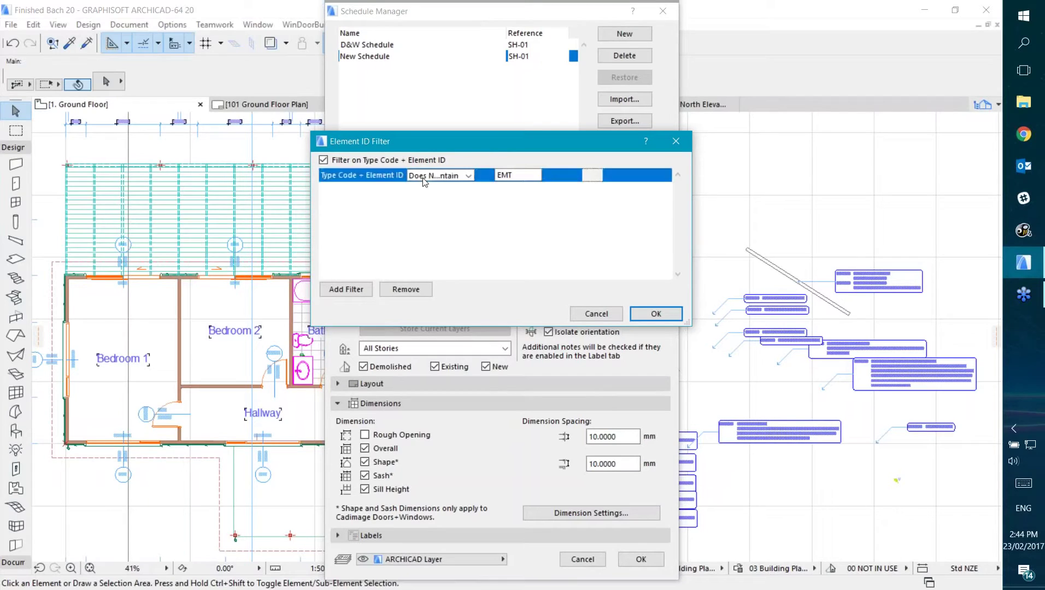
left_click(406, 291)
Try an Element ID 'Contains IN' condition, remove it, and confirm the empty filter
left_click(346, 291)
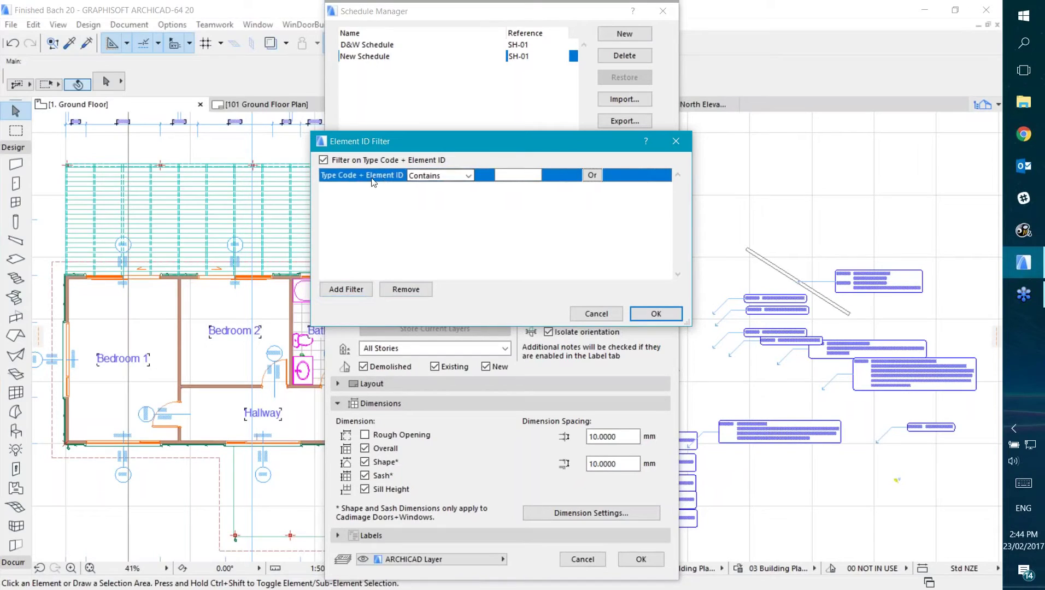
left_click(323, 160)
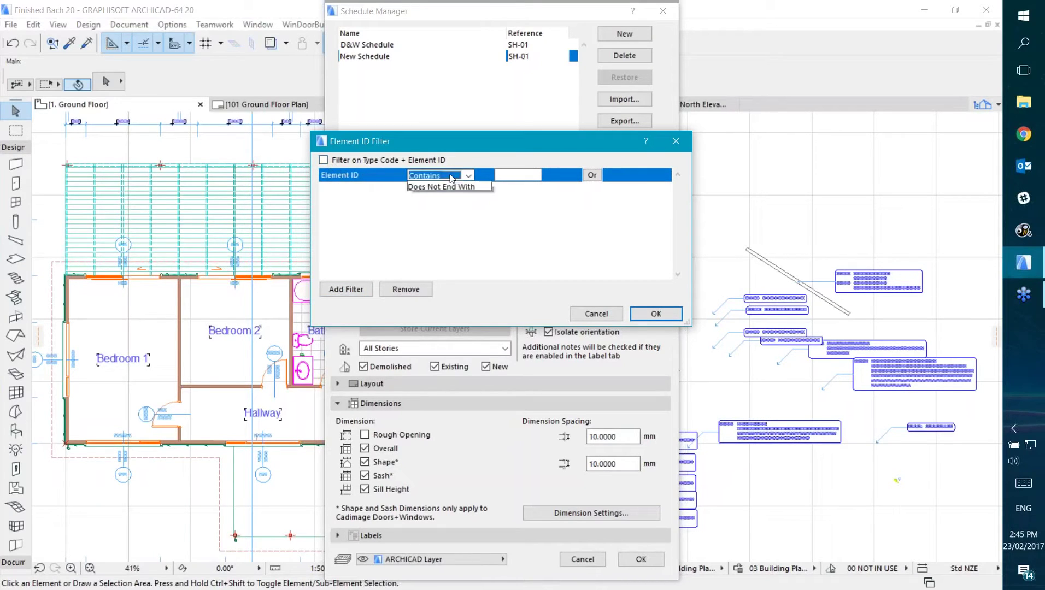
left_click(451, 176)
left_click(451, 176)
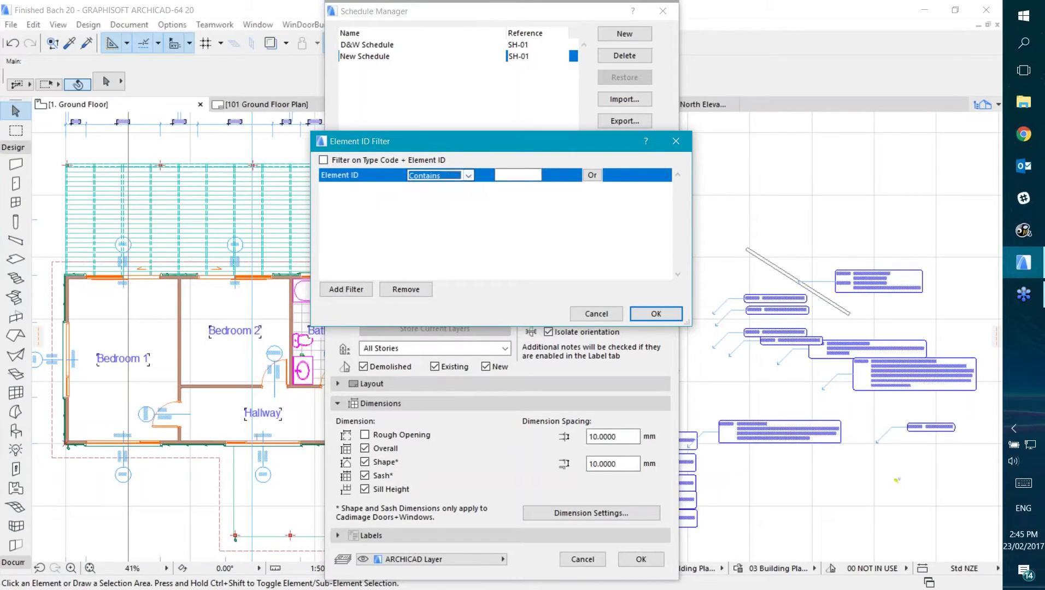
left_click(517, 176)
type("INT")
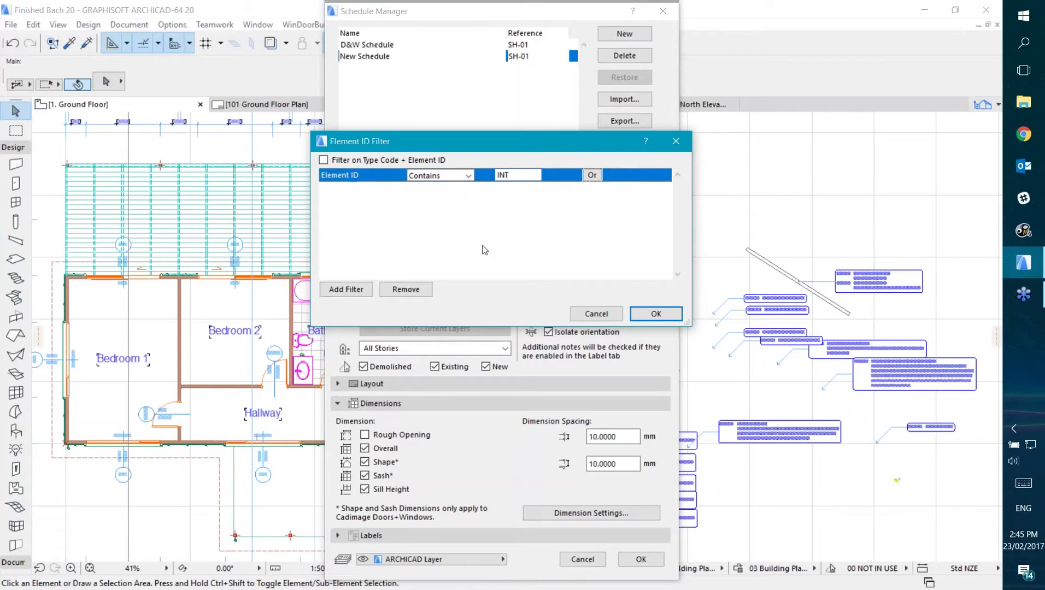
left_click(410, 290)
left_click(644, 313)
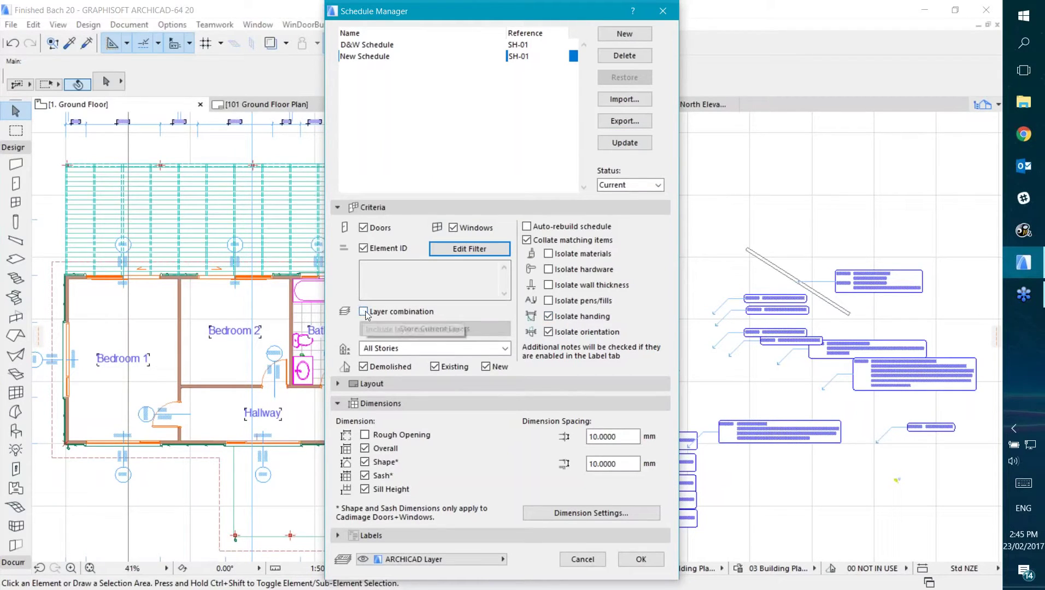
Keep All Stories, try Isolate materials, and reveal the A1 Landscape 1:50 layout settings
left_click(407, 348)
left_click(372, 361)
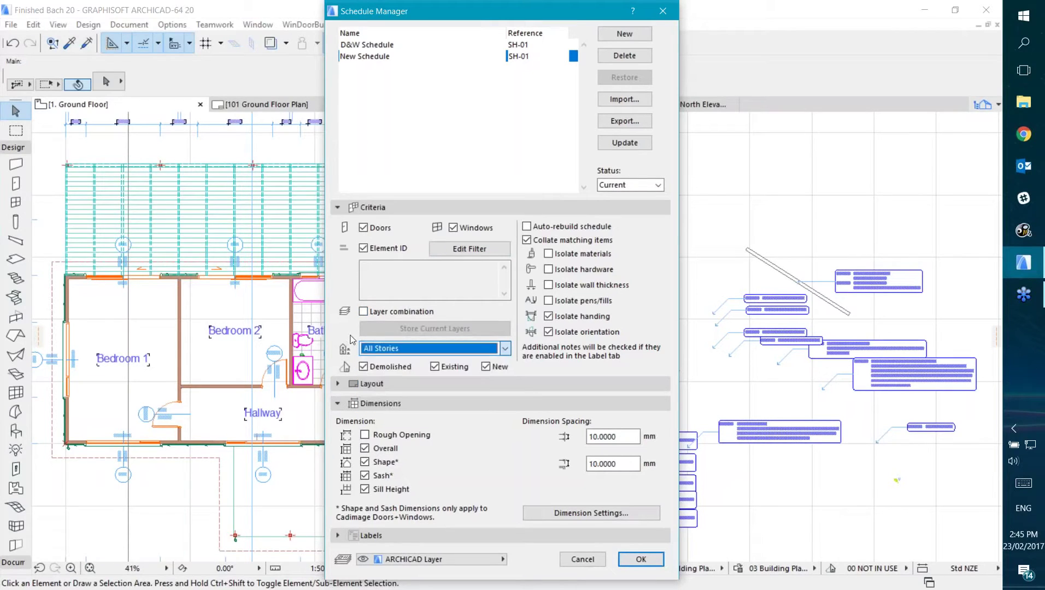
left_click(568, 254)
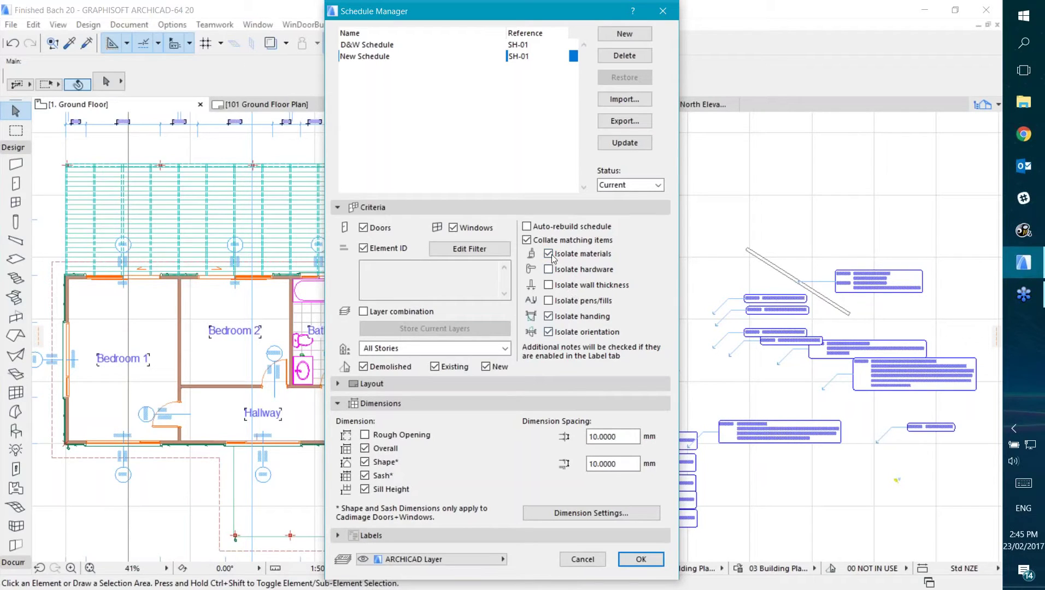
left_click(422, 384)
Collapse Criteria, keep the A1 Landscape master page, and show the dimension options
left_click(443, 208)
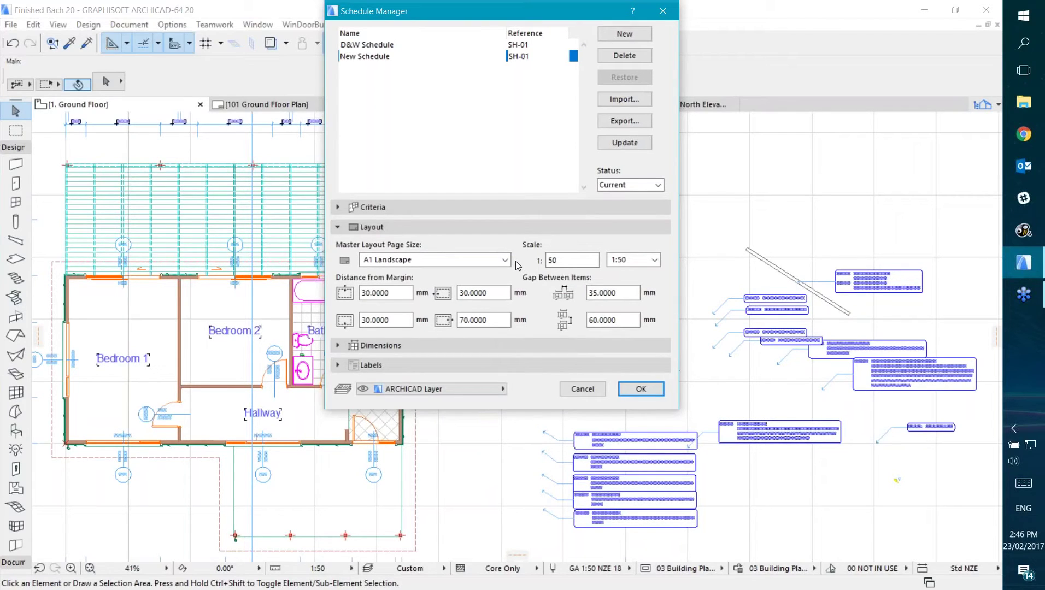
left_click(437, 260)
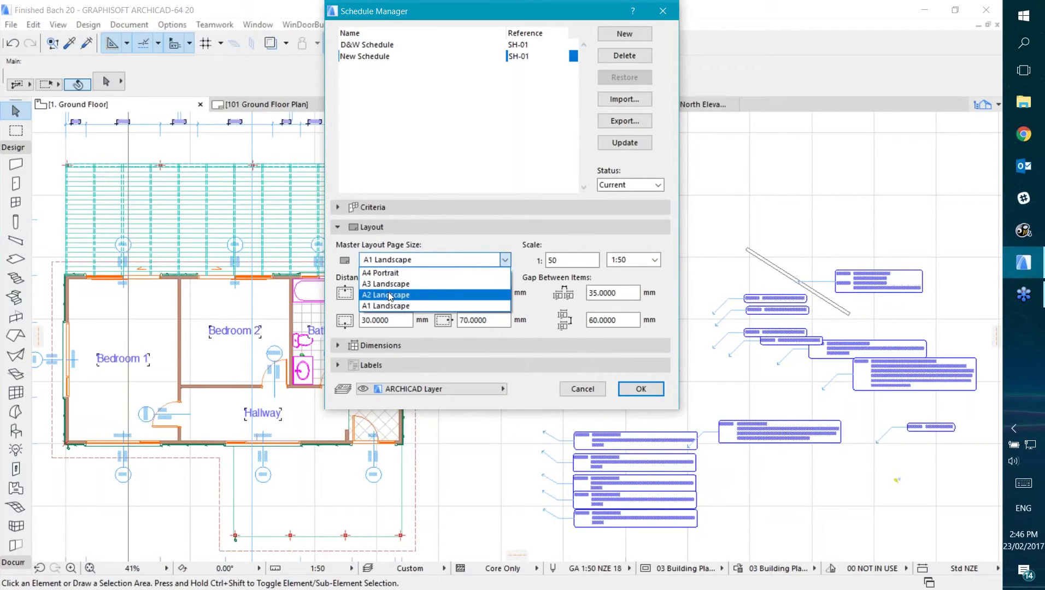
left_click(419, 254)
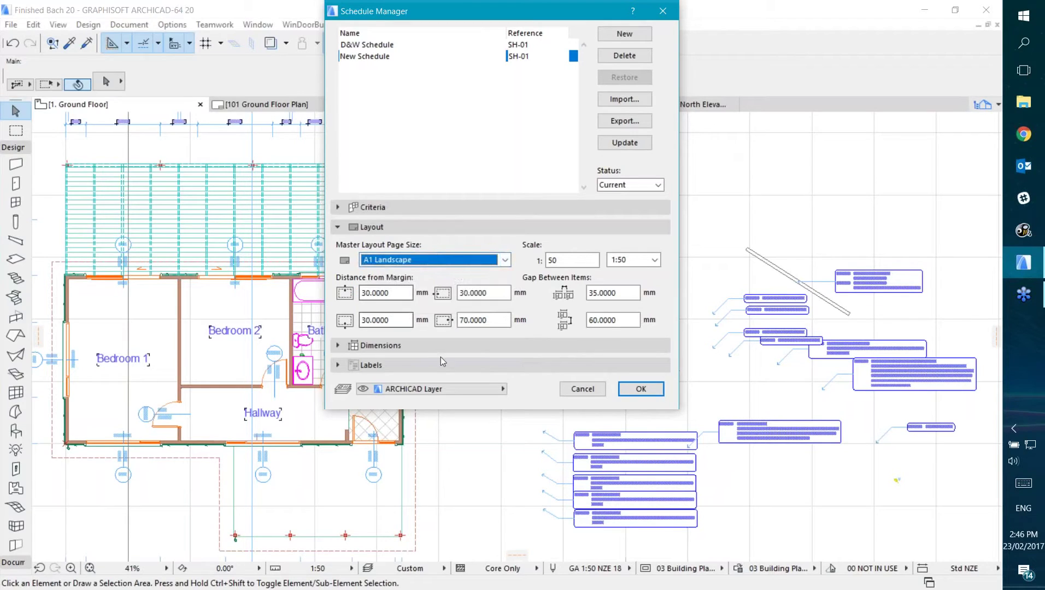
left_click(437, 347)
left_click(428, 229)
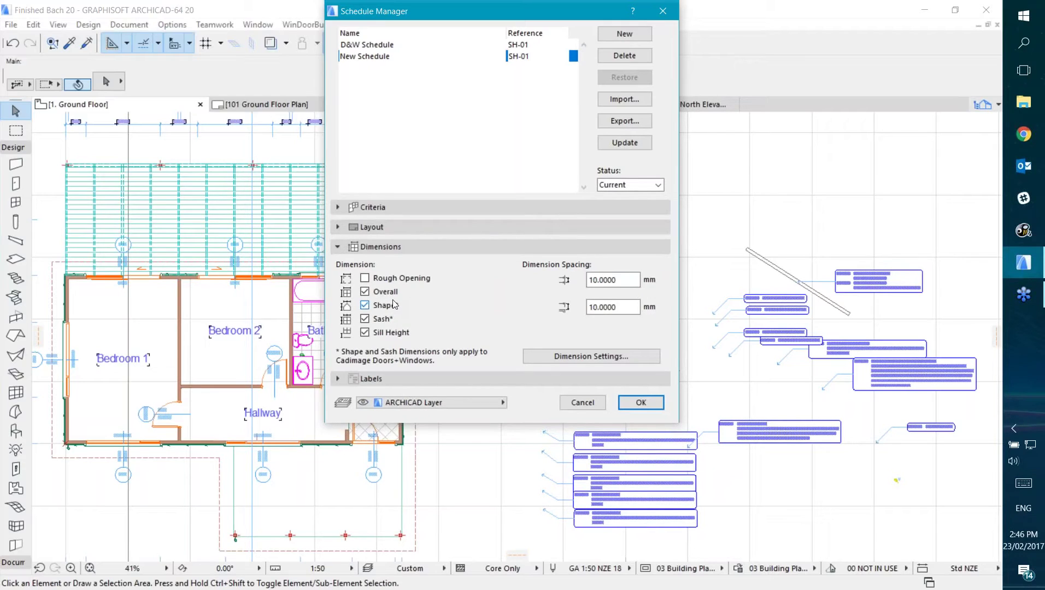
Collapse the dimension options and briefly review New Schedule's label options
left_click(399, 248)
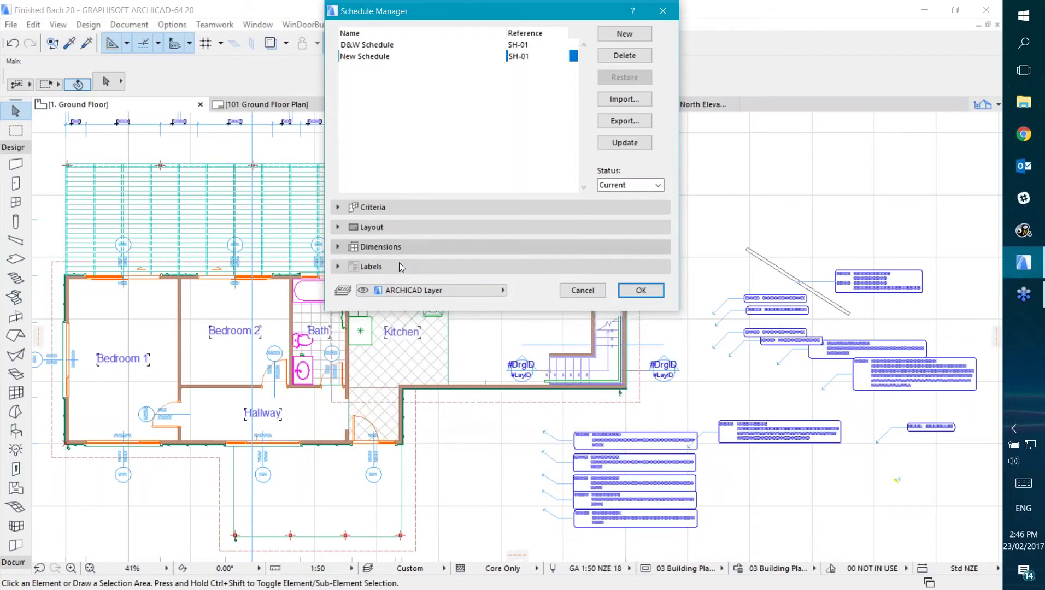
left_click(407, 266)
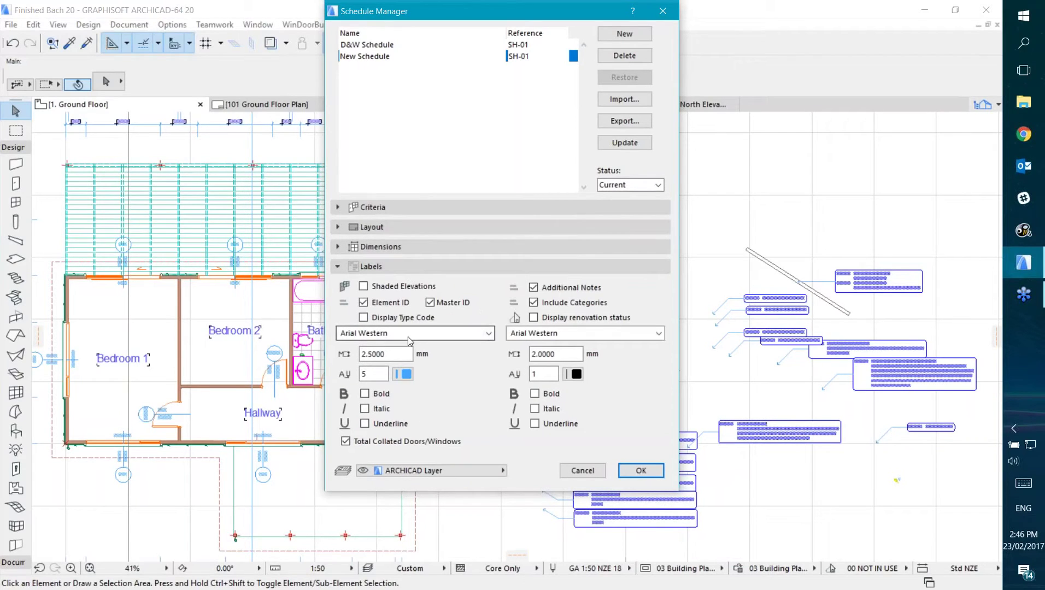
left_click(402, 266)
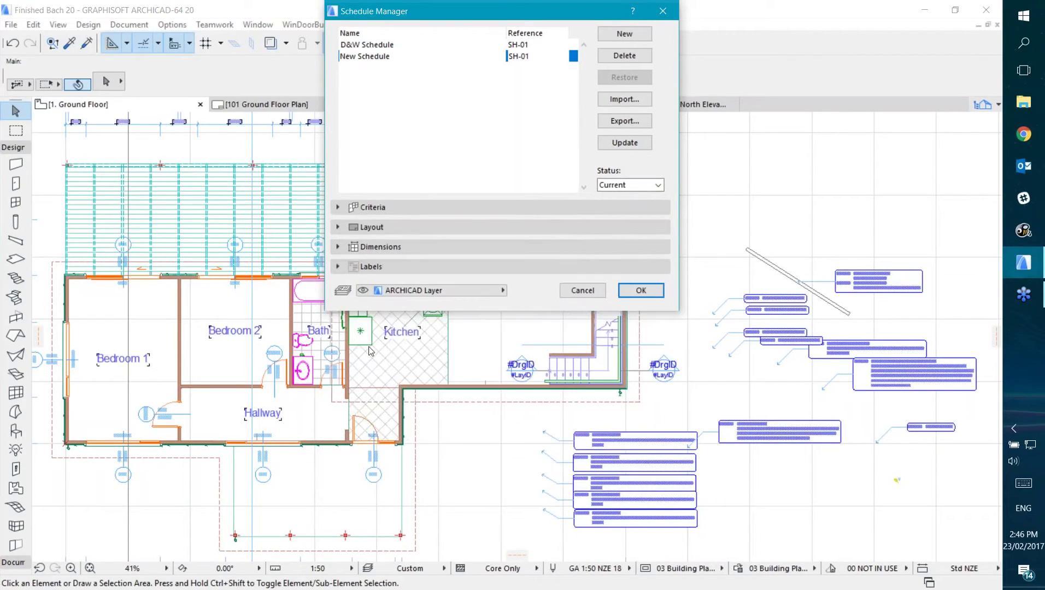
Apply New Schedule, build its worksheet with migrated notes, and bring up the Navigator
left_click(641, 292)
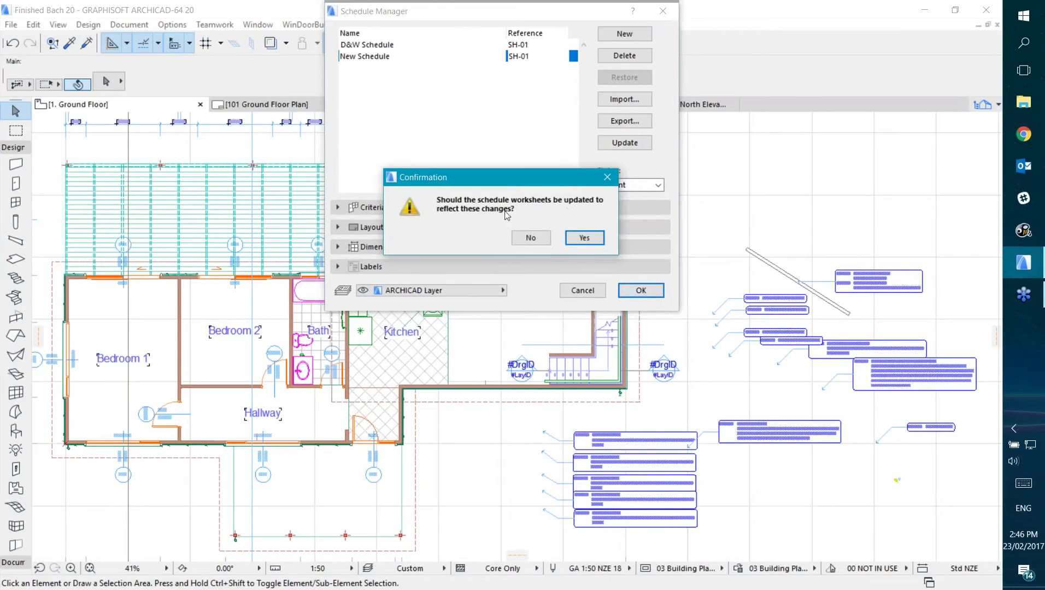
left_click(585, 238)
left_click(586, 243)
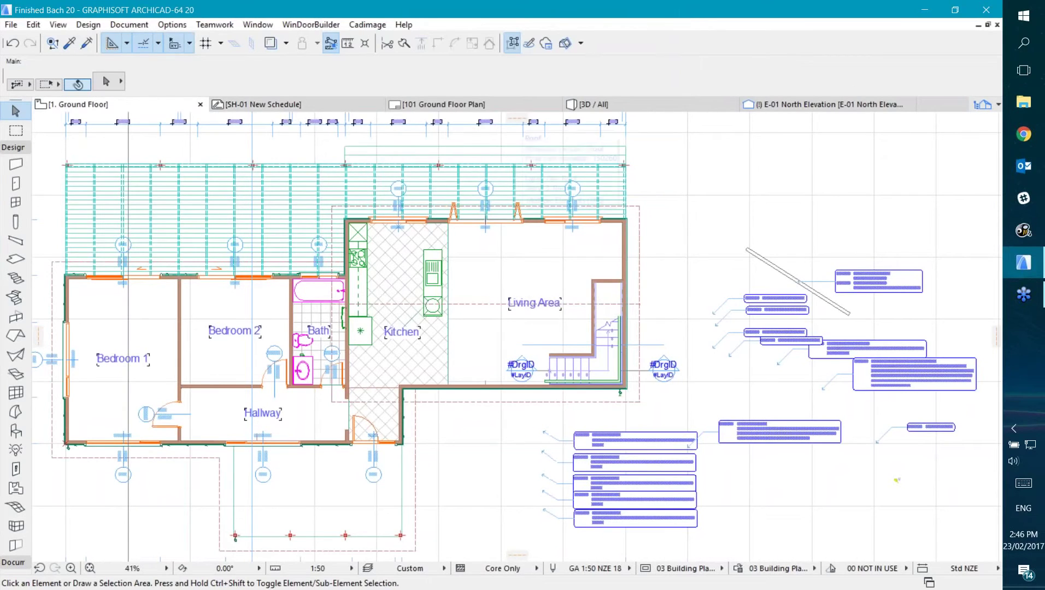
left_click(976, 106)
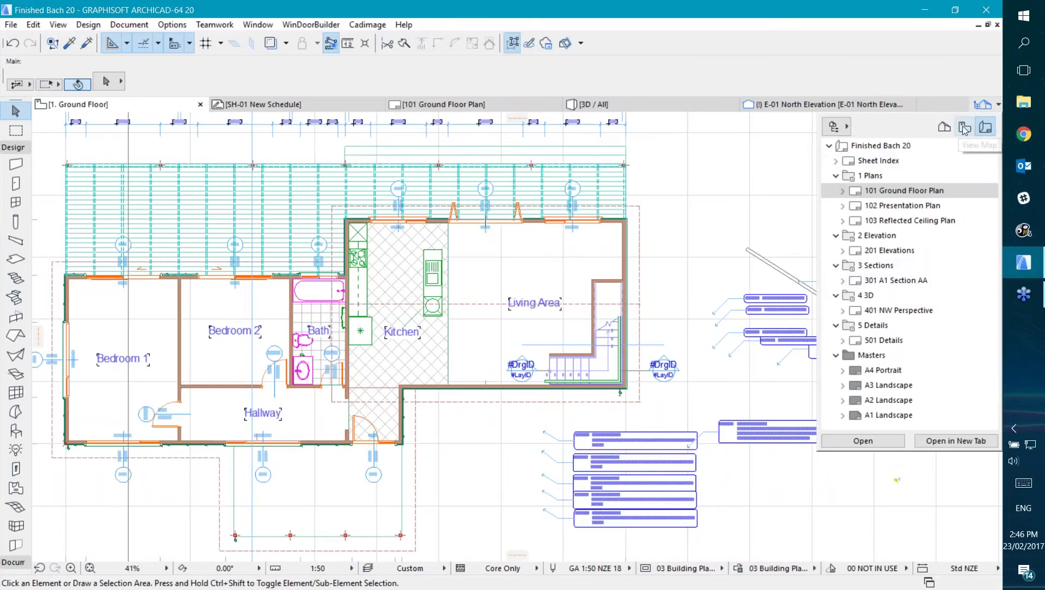
Open the SH-01 New Schedule worksheet from the Navigator's Project Map
left_click(944, 129)
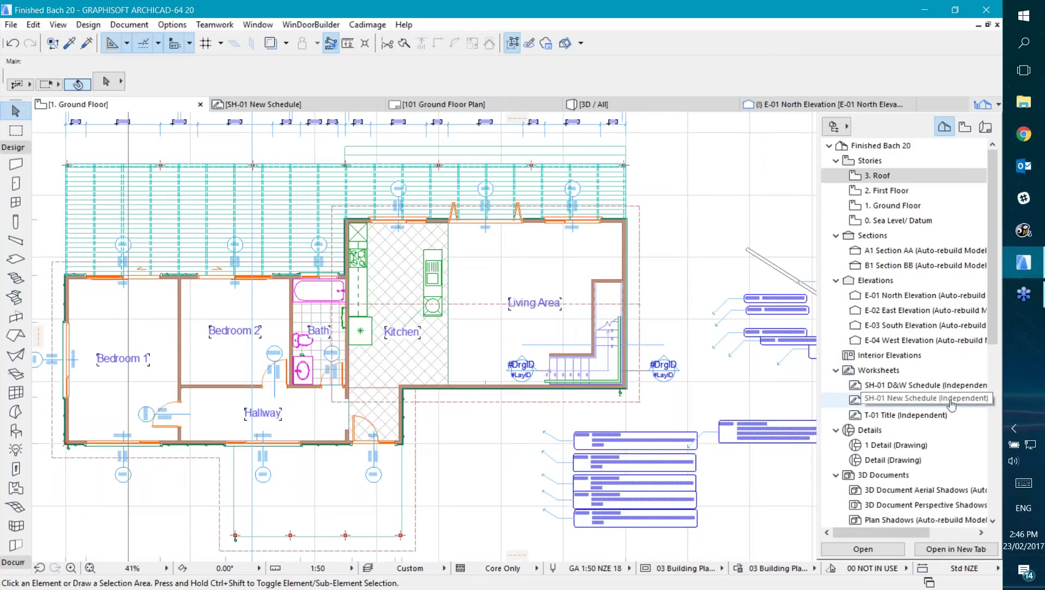
double_click(891, 403)
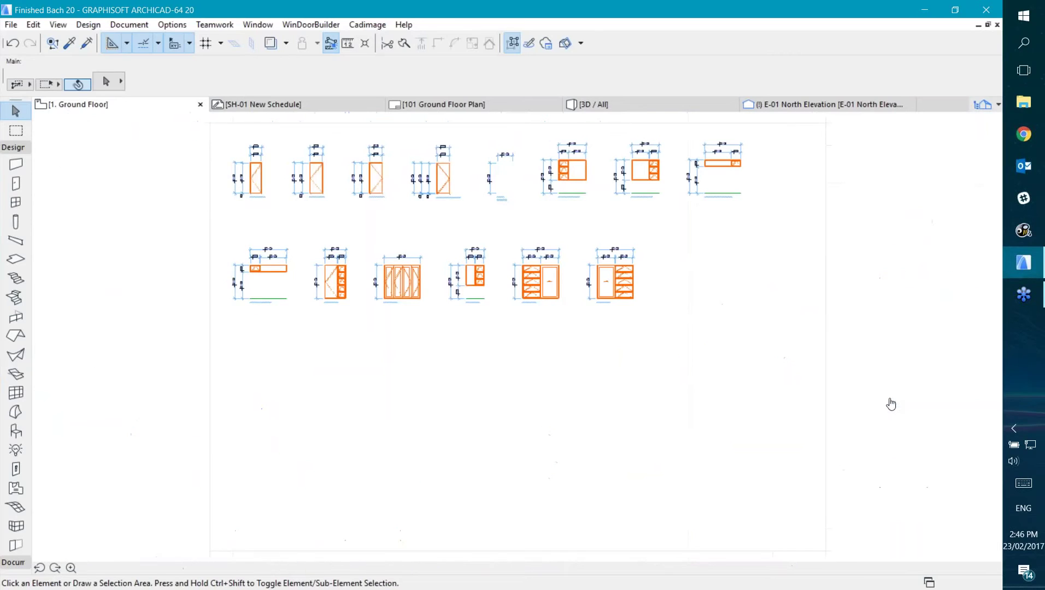
scroll(328, 304, "up", 4)
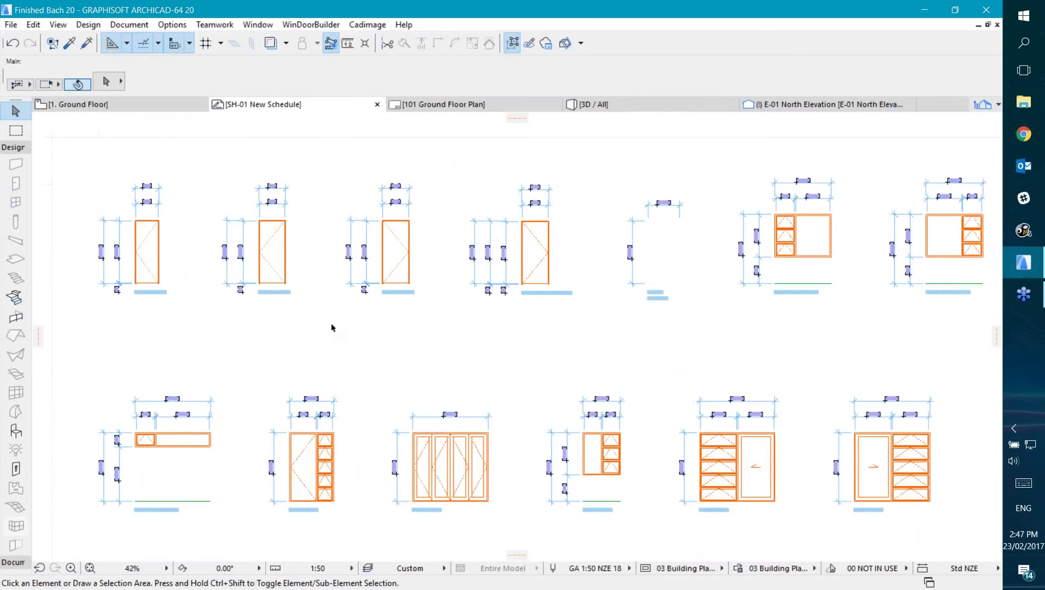
scroll(331, 323, "down", 4)
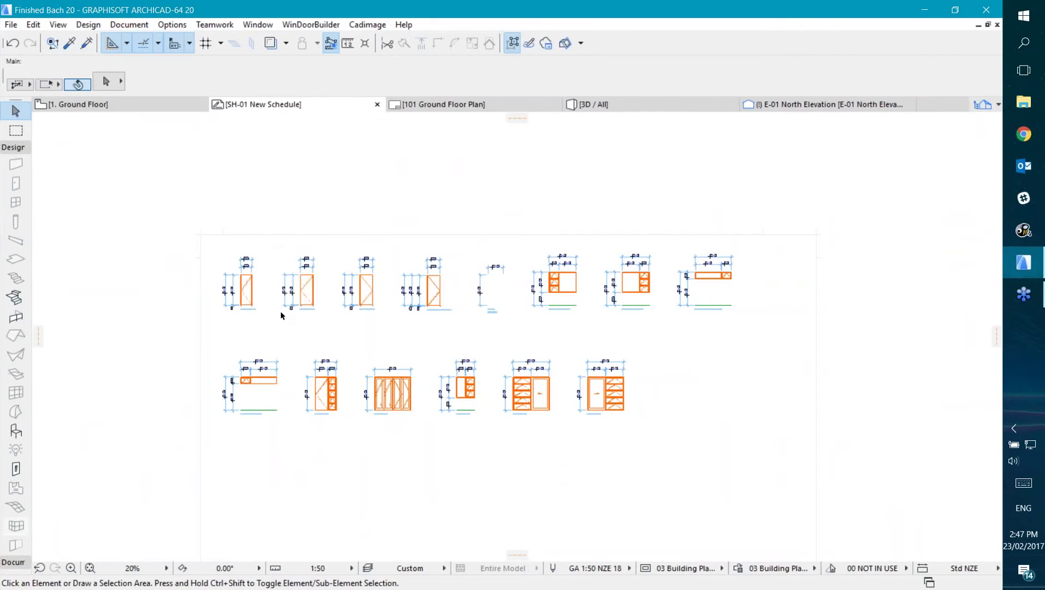
scroll(282, 316, "up", 5)
left_click(114, 144)
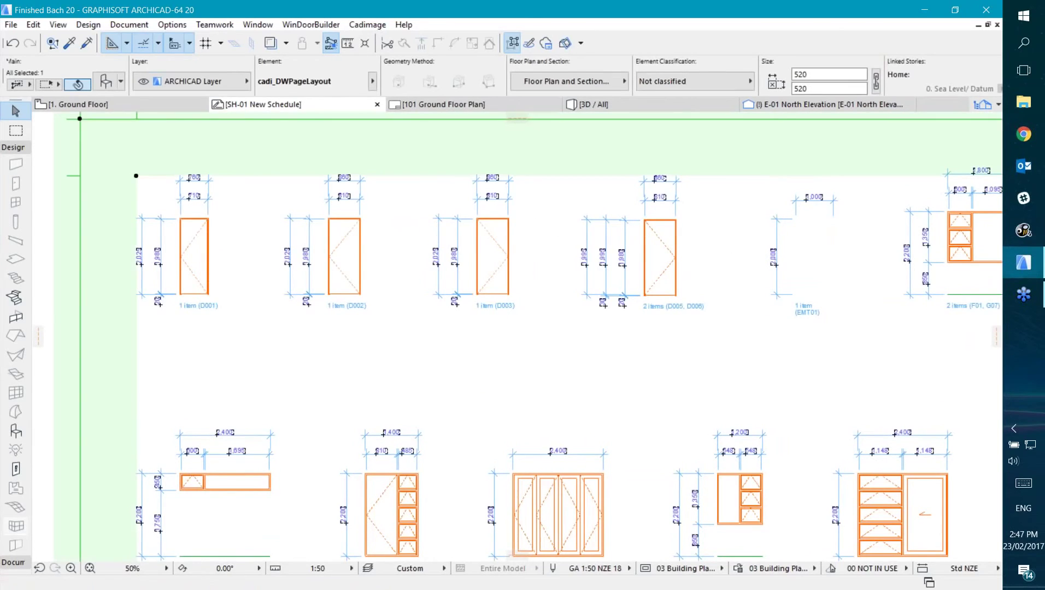
scroll(127, 224, "down", 4)
scroll(567, 429, "down", 3)
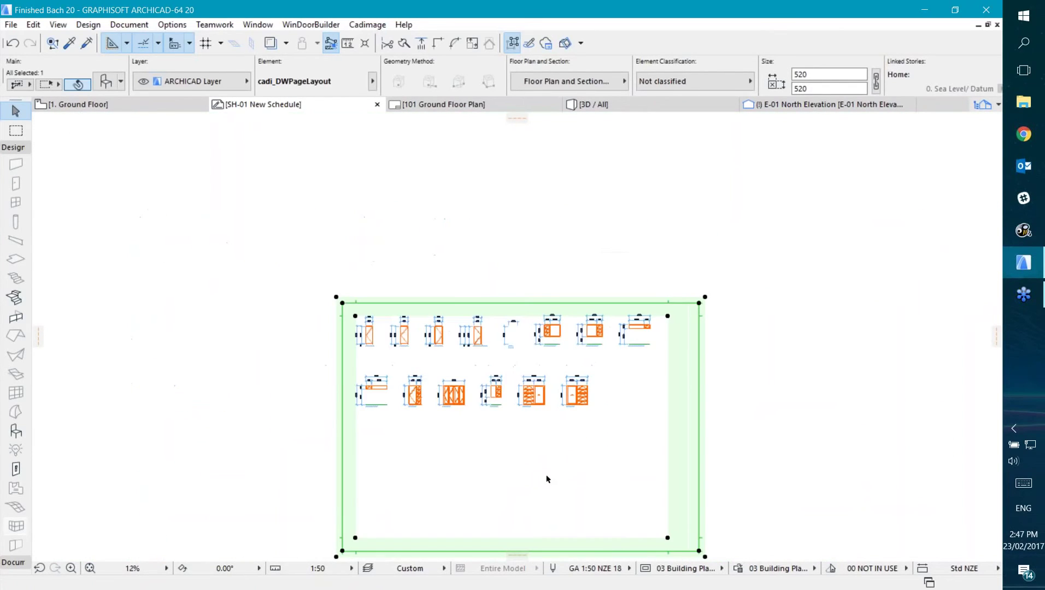
scroll(501, 404, "up", 3)
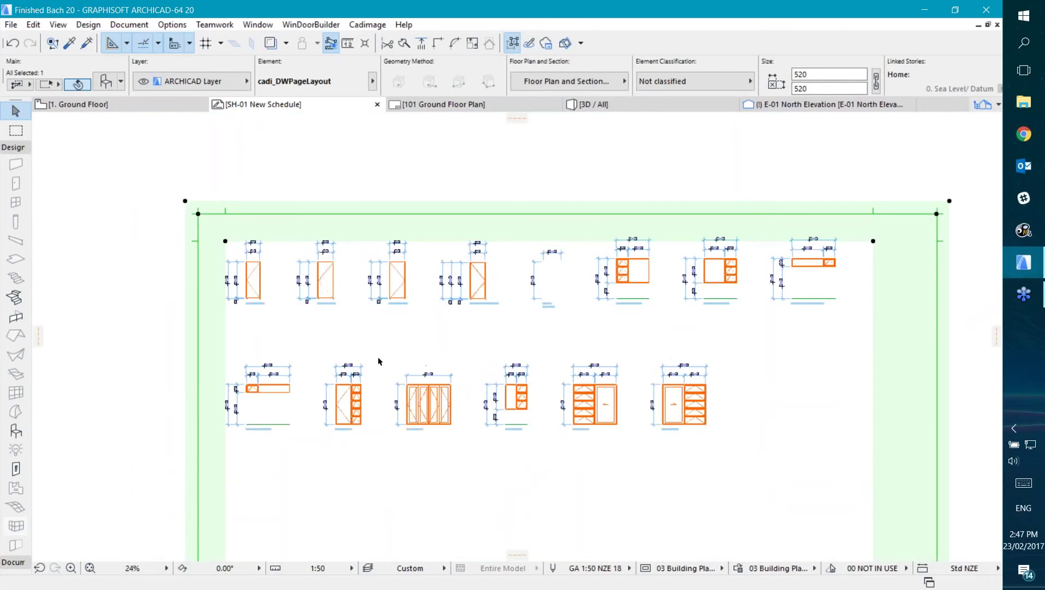
scroll(339, 350, "up", 3)
scroll(198, 267, "up", 2)
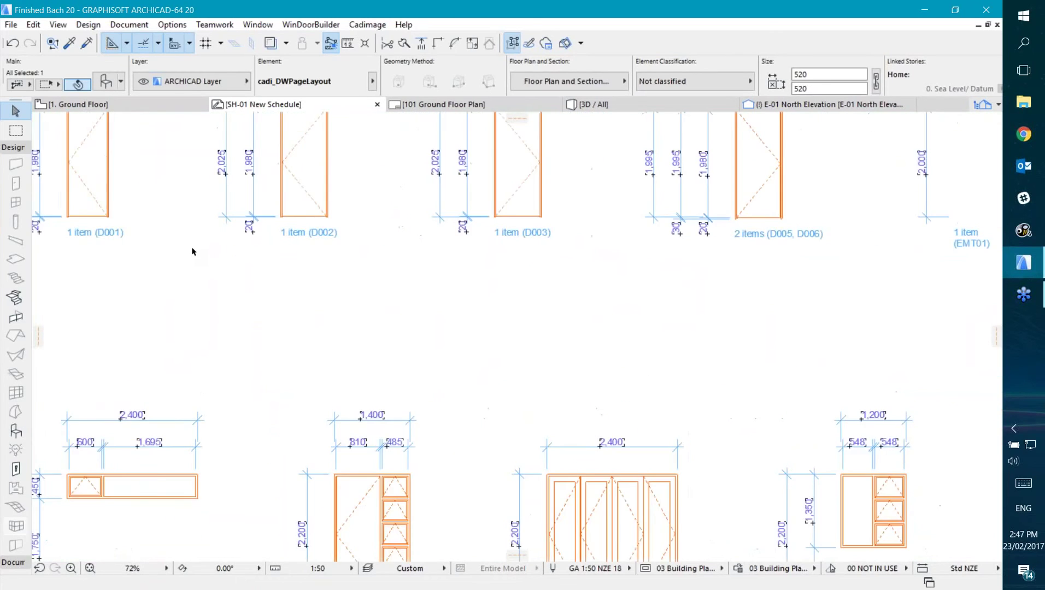
middle_click_drag(192, 251, 476, 402)
key("Escape")
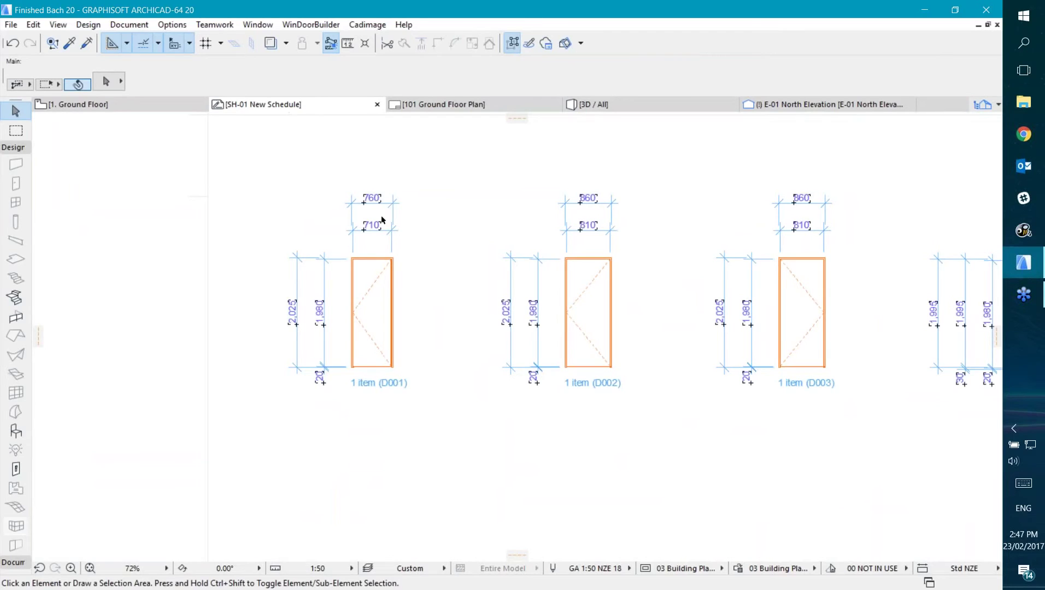
middle_click_drag(378, 306, 269, 213)
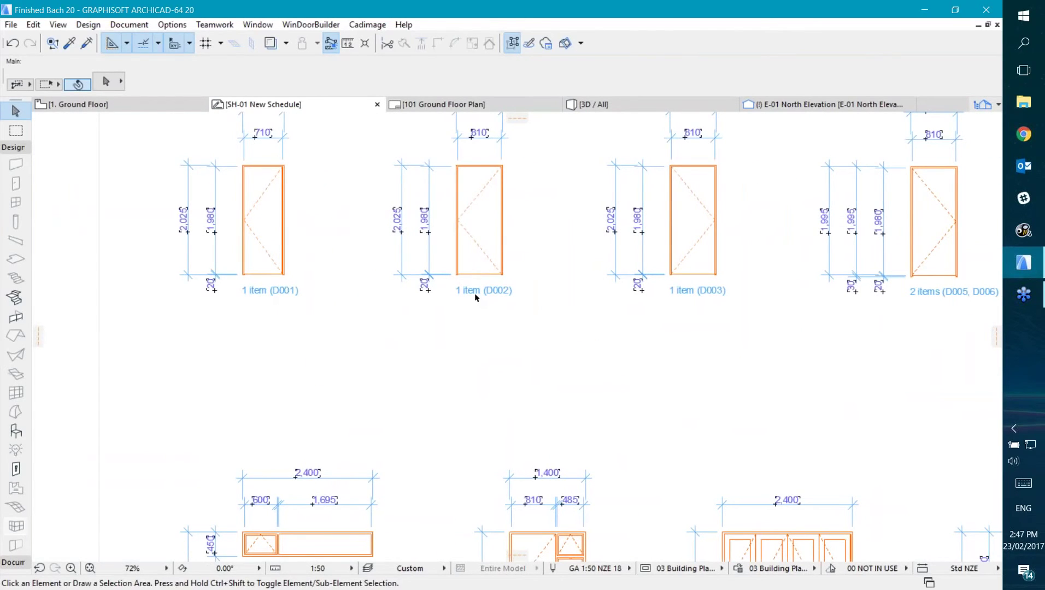
scroll(717, 359, "down", 2)
scroll(723, 291, "up", 4)
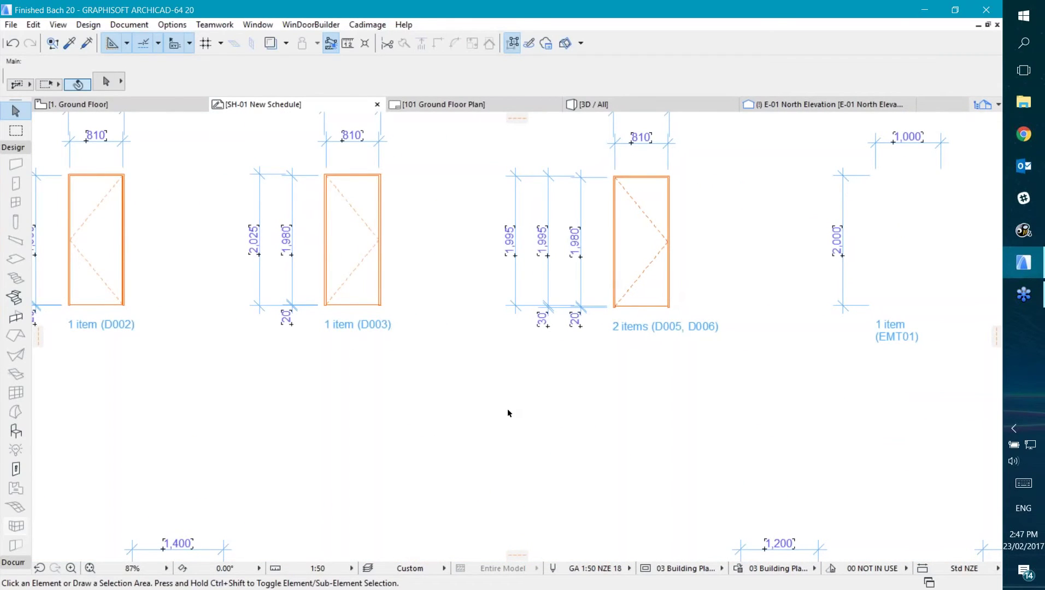
scroll(446, 414, "down", 3)
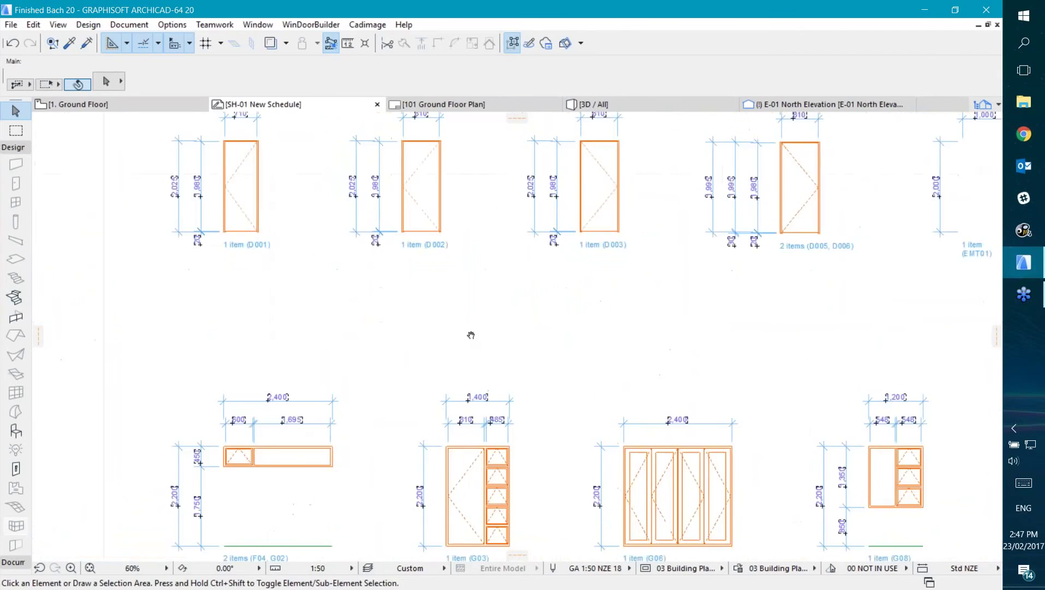
scroll(471, 335, "down", 1)
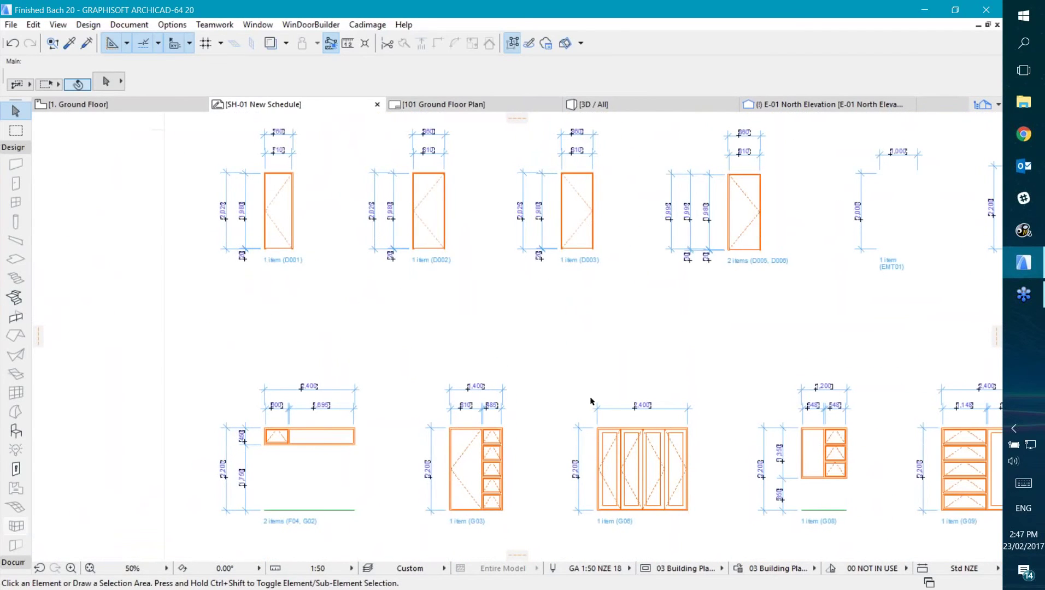
scroll(591, 402, "down", 2)
scroll(591, 402, "right", 10)
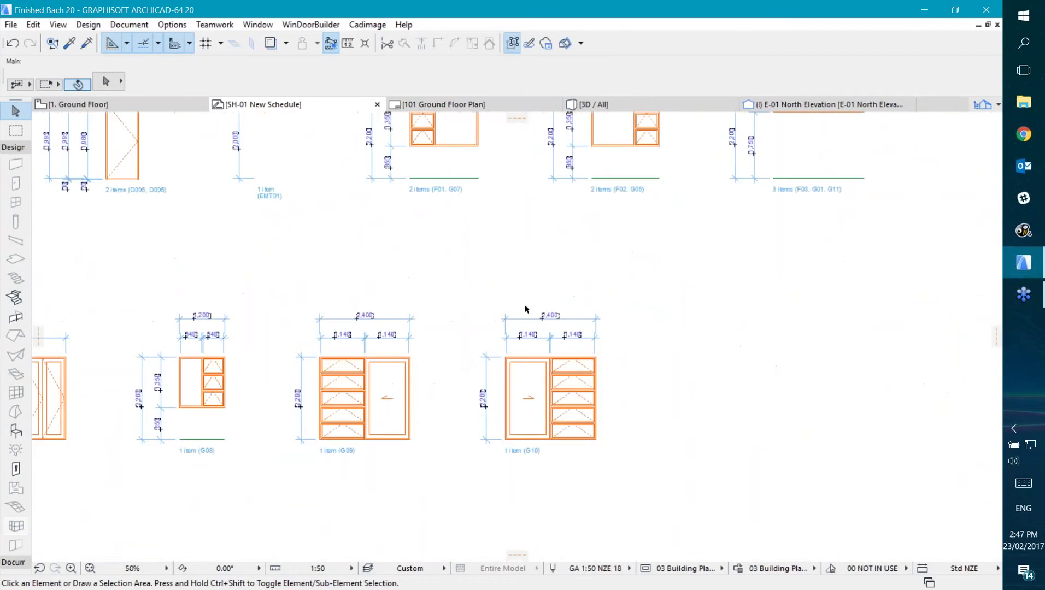
scroll(584, 339, "up", 3)
scroll(629, 361, "left", 1)
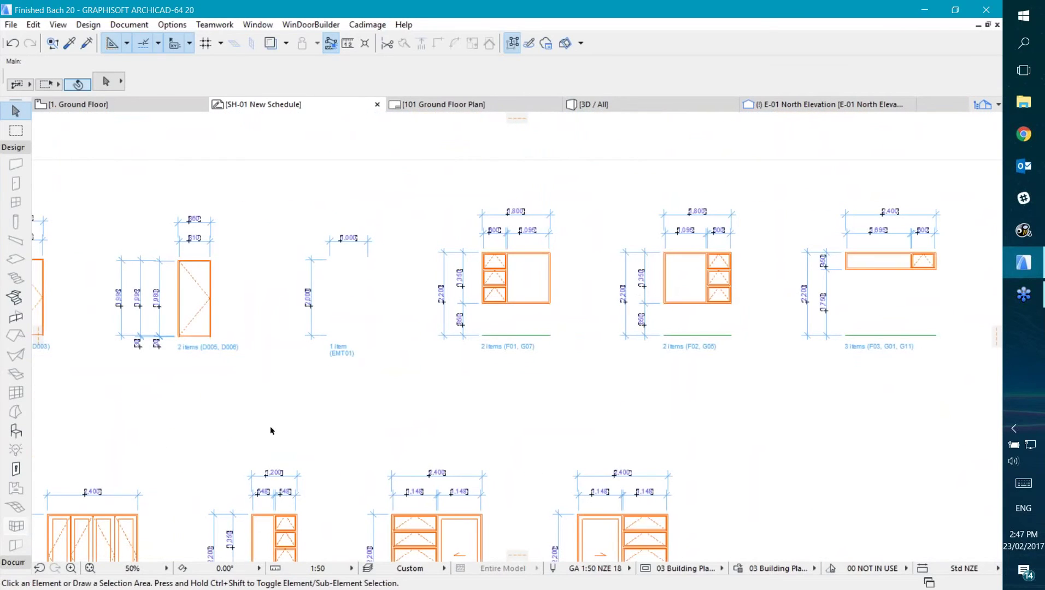
middle_click_drag(193, 423, 681, 385)
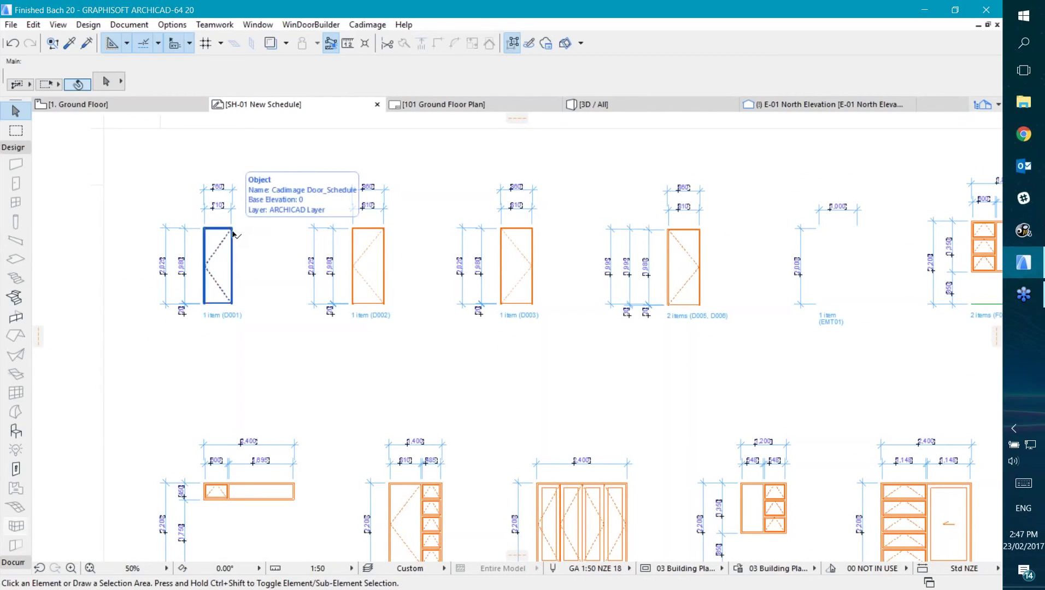
left_click(368, 24)
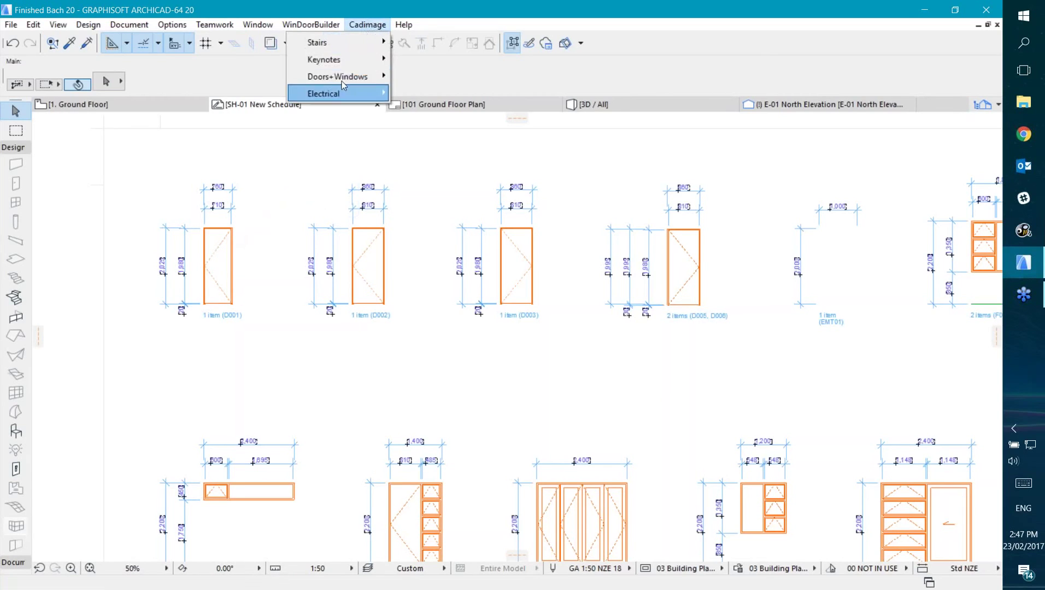
mouse_move(340, 77)
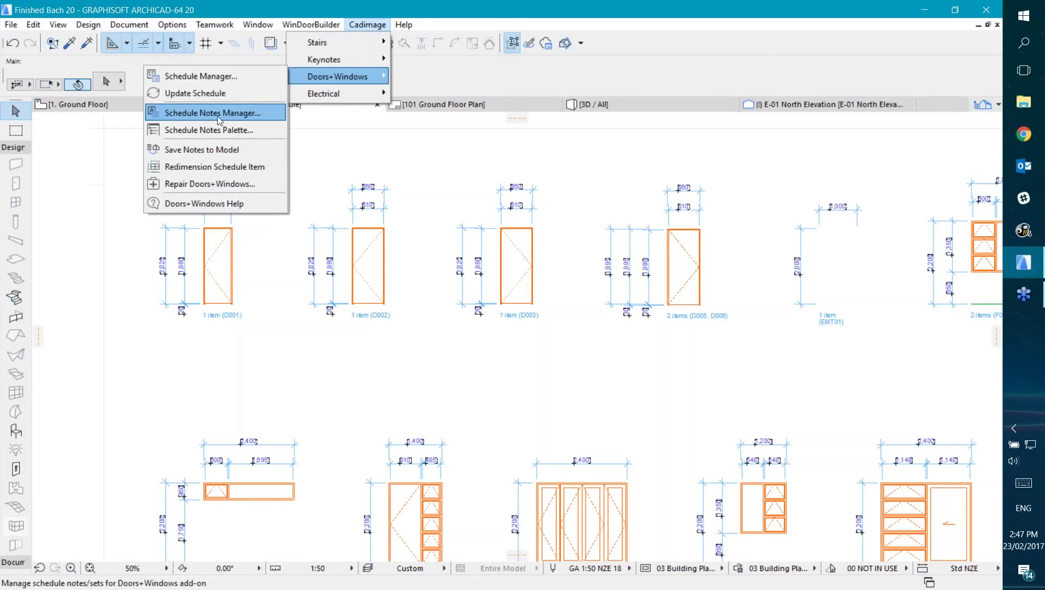
key("Escape")
key("Escape")
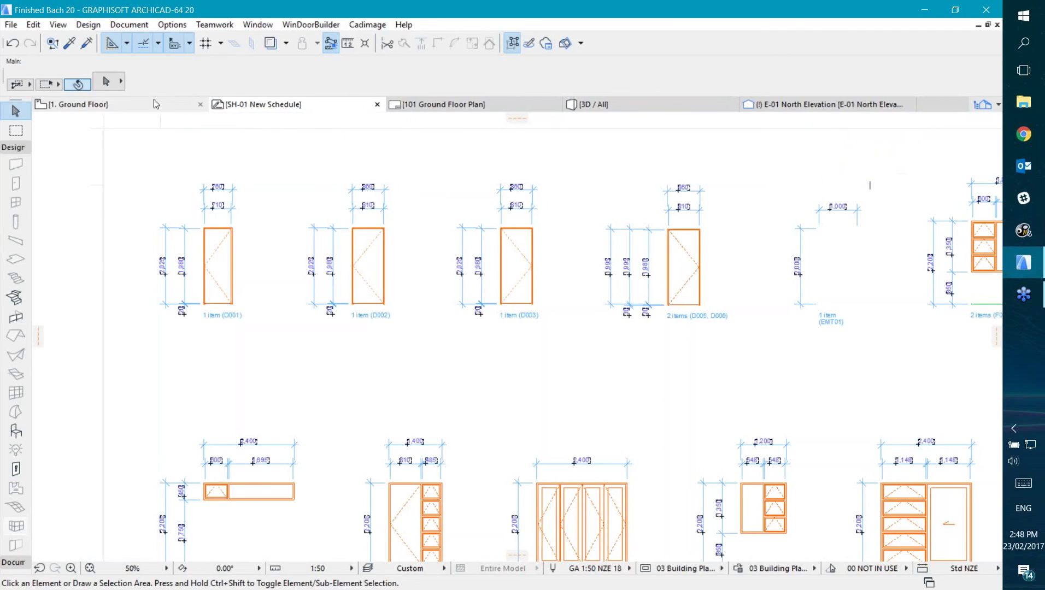
left_click(143, 105)
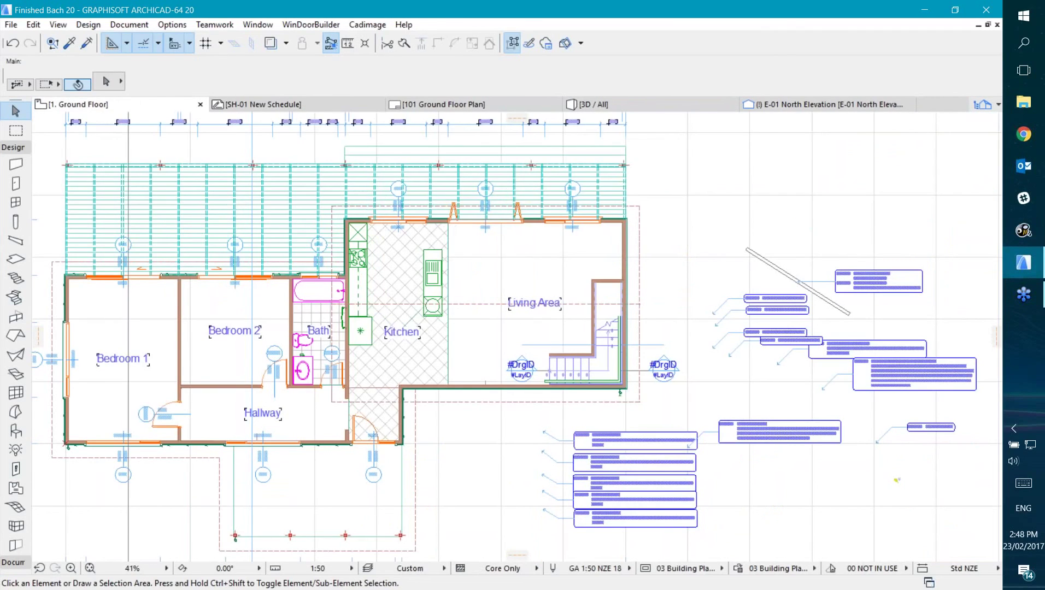
left_click(268, 104)
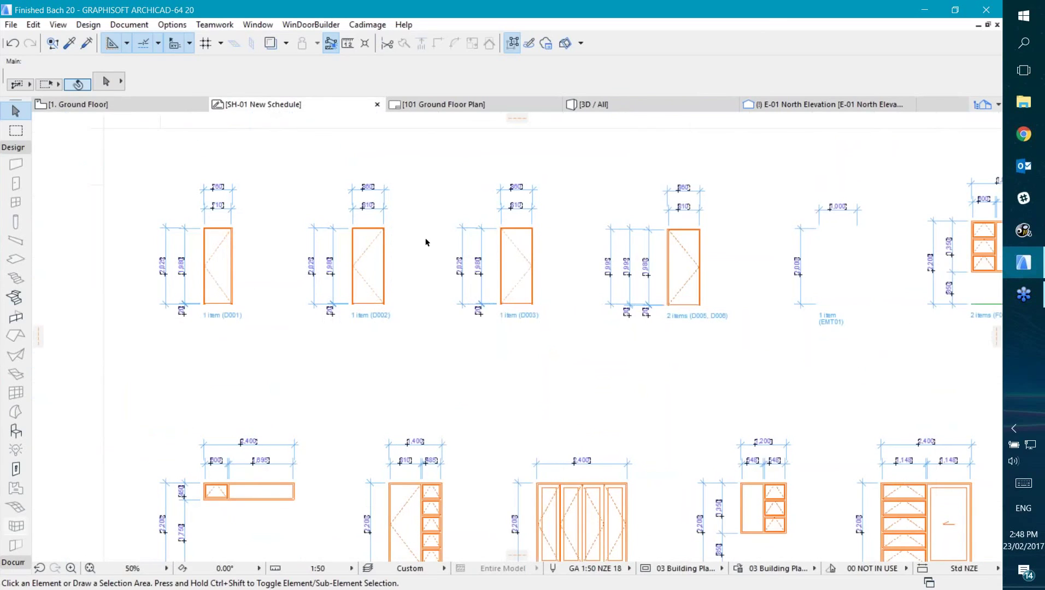